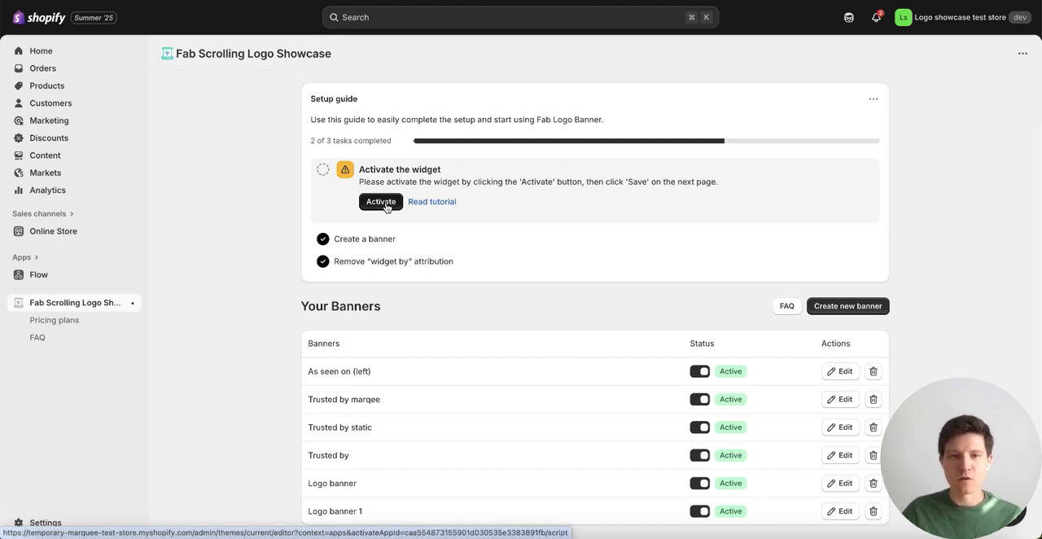
Step: Activate the Fab Logo Banner app embed in the store's live theme and save the theme
left_click(383, 206)
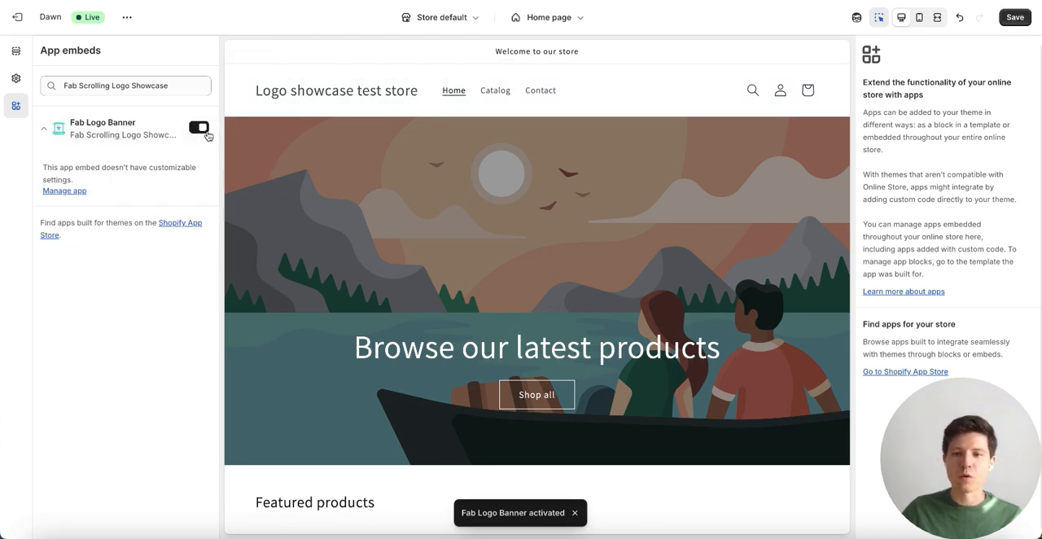
left_click(1012, 19)
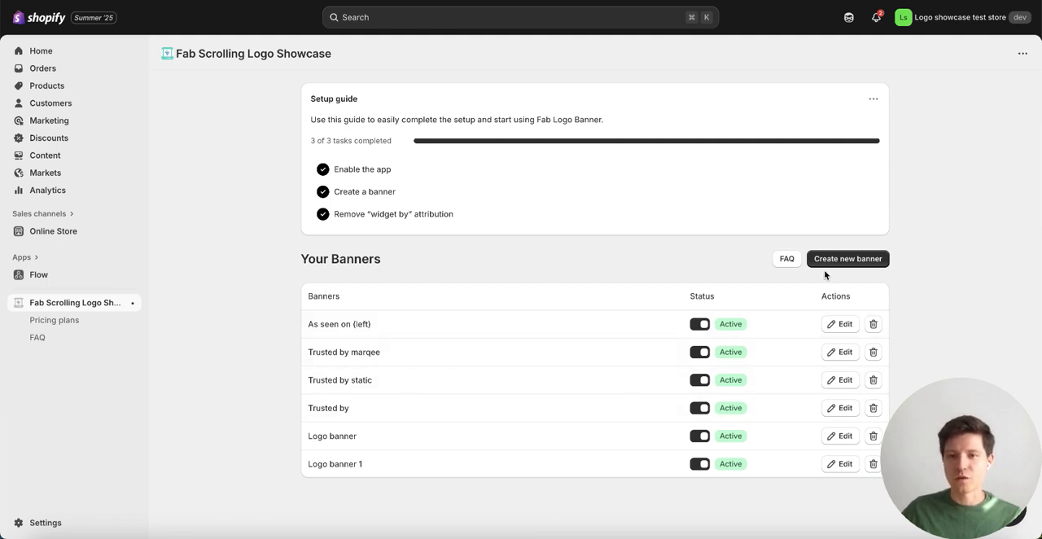
Step: Create a new banner and look through its style and banner settings
left_click(850, 260)
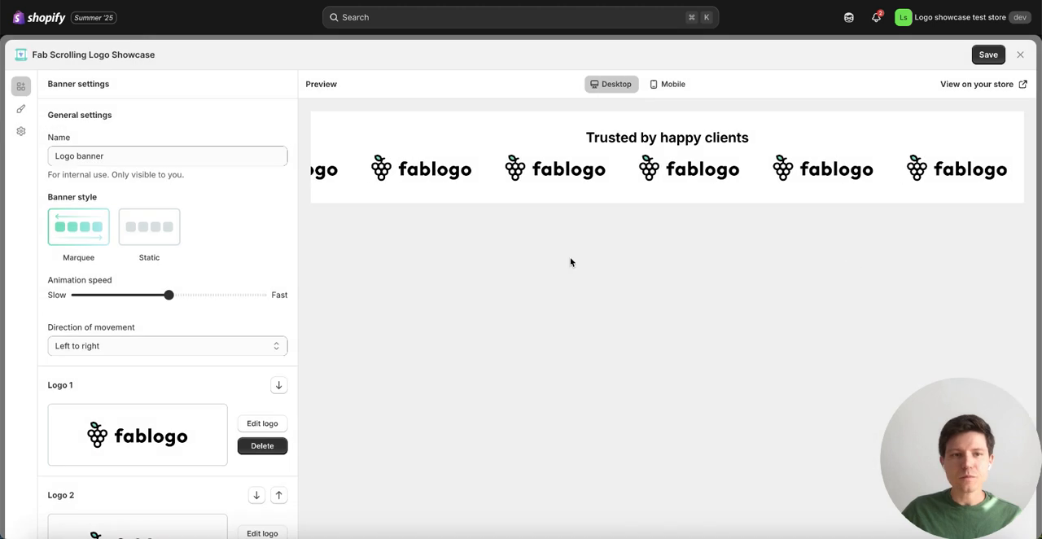
left_click(20, 109)
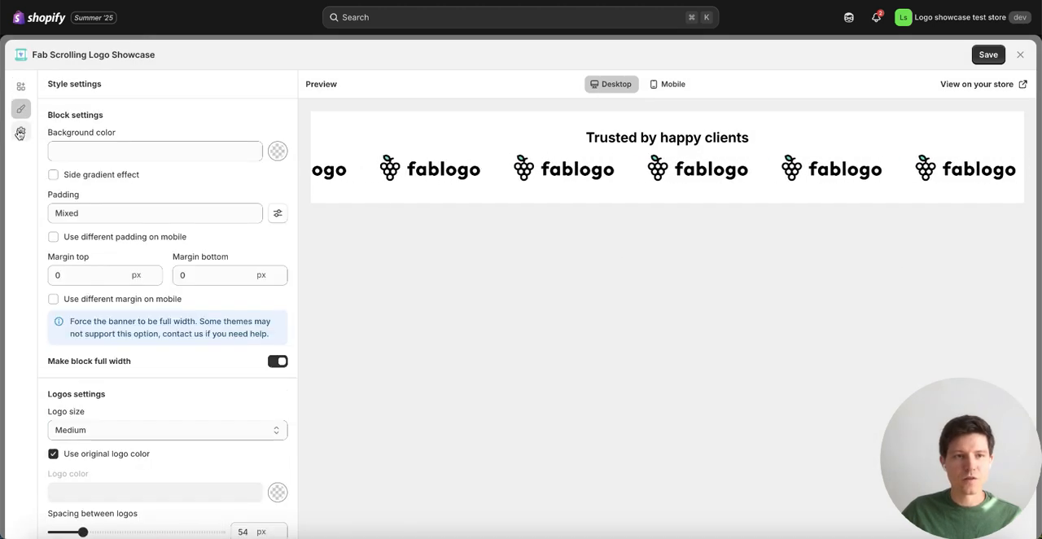
left_click(20, 85)
scroll(208, 383, "down", 2)
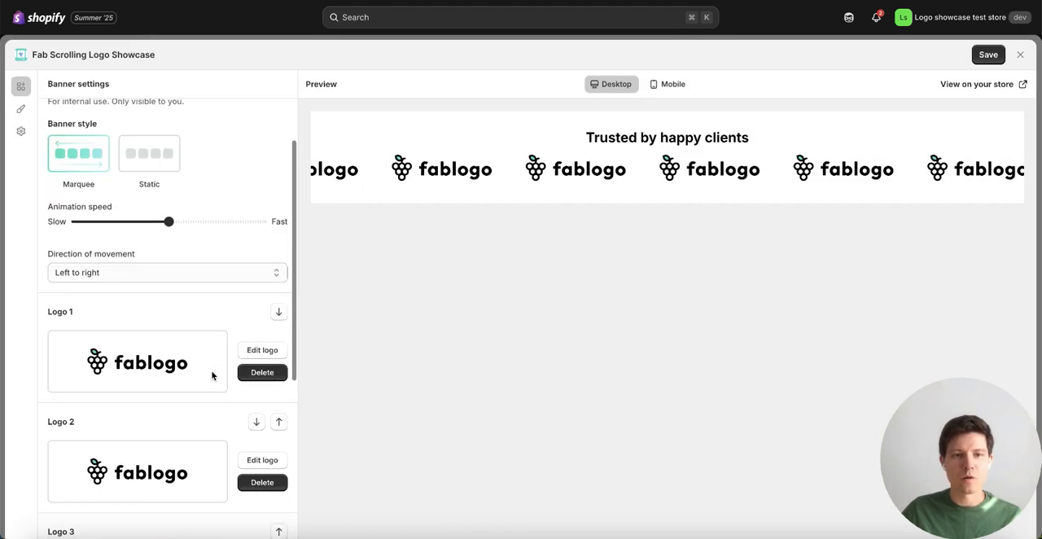
scroll(212, 375, "down", 4)
scroll(212, 374, "up", 5)
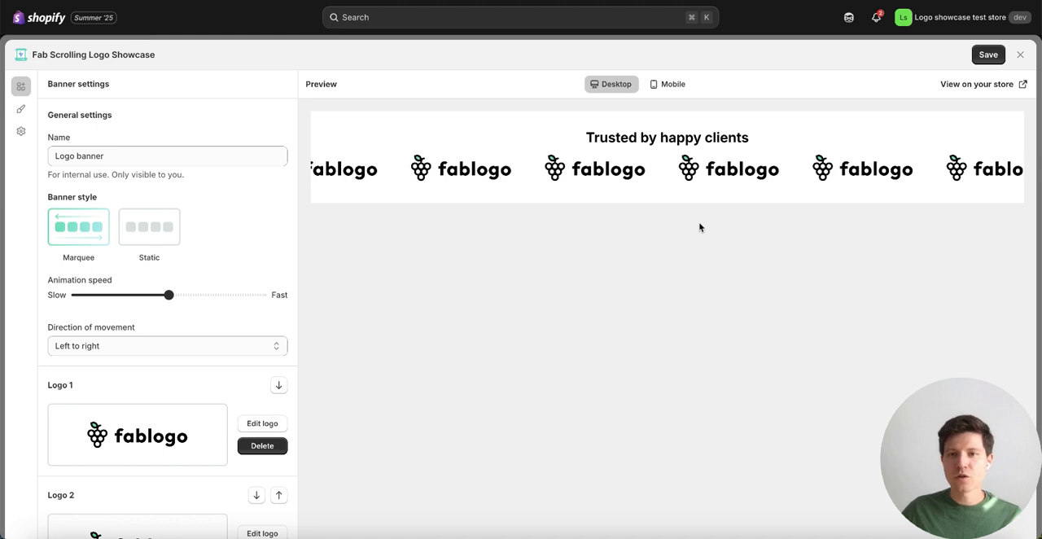
Step: Compare the mobile and desktop previews, and try the Static banner style before returning to Marquee
left_click(672, 85)
left_click(611, 85)
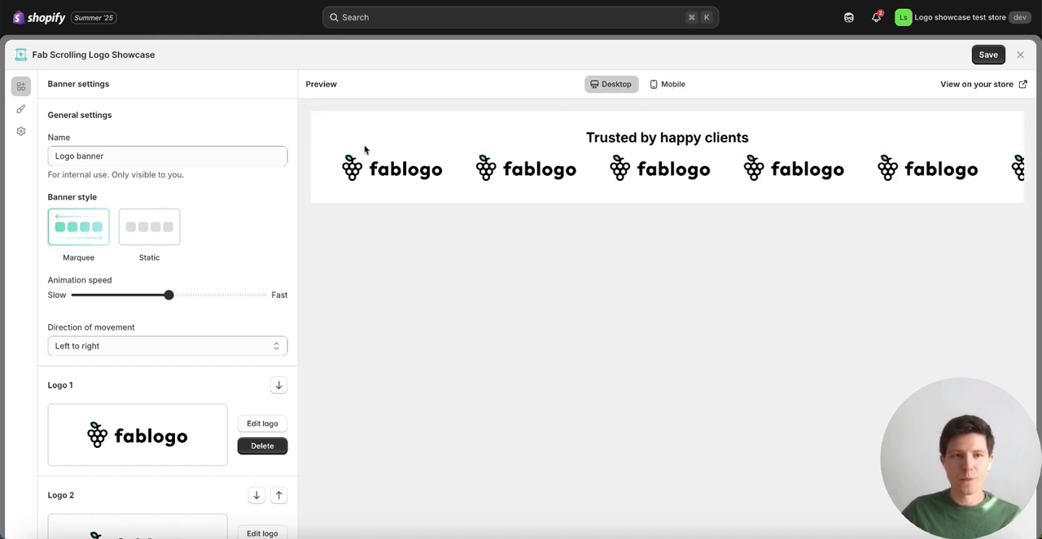
left_click(142, 241)
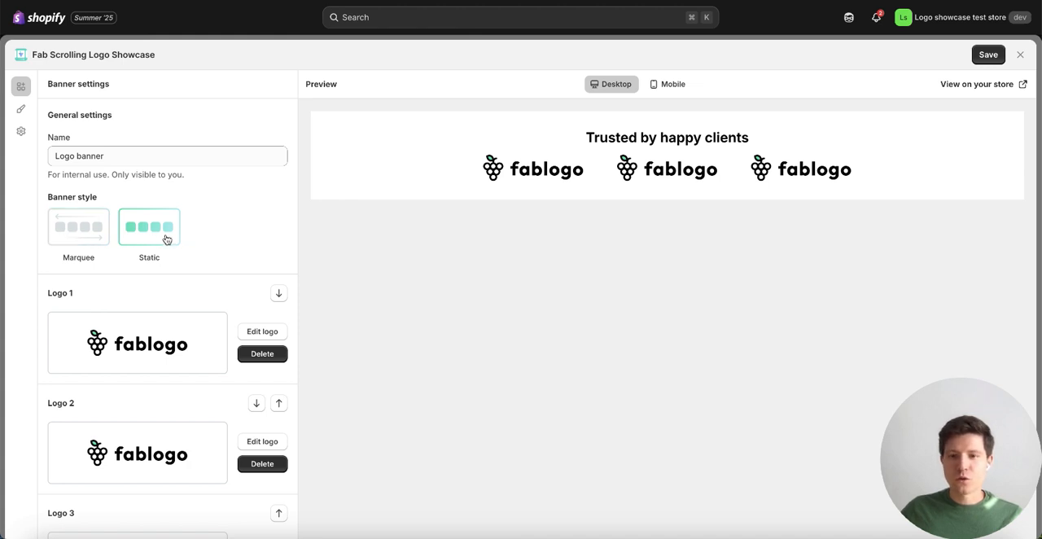
left_click(81, 233)
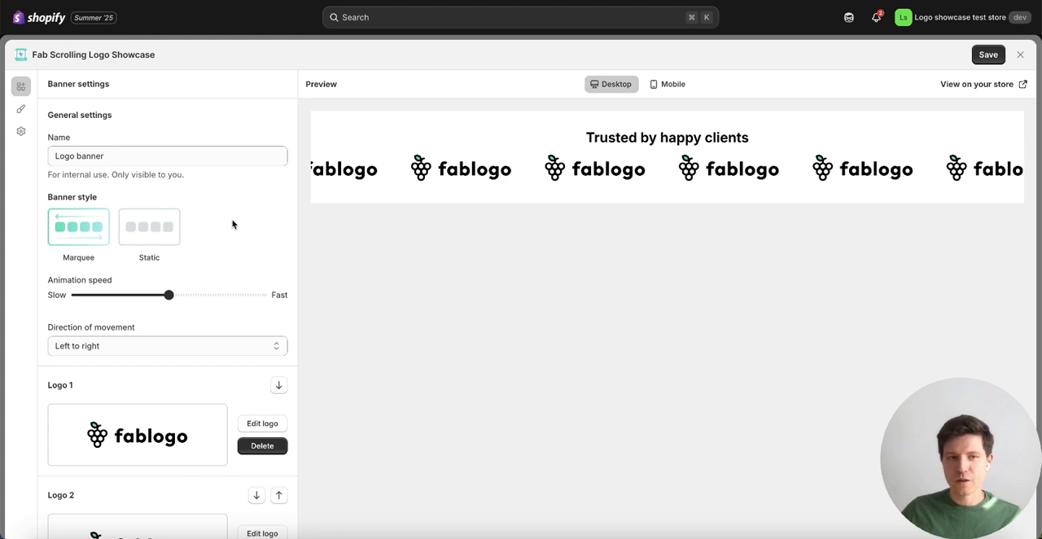
Step: Delete all three placeholder fablogo logos from the banner
scroll(218, 254, "down", 1)
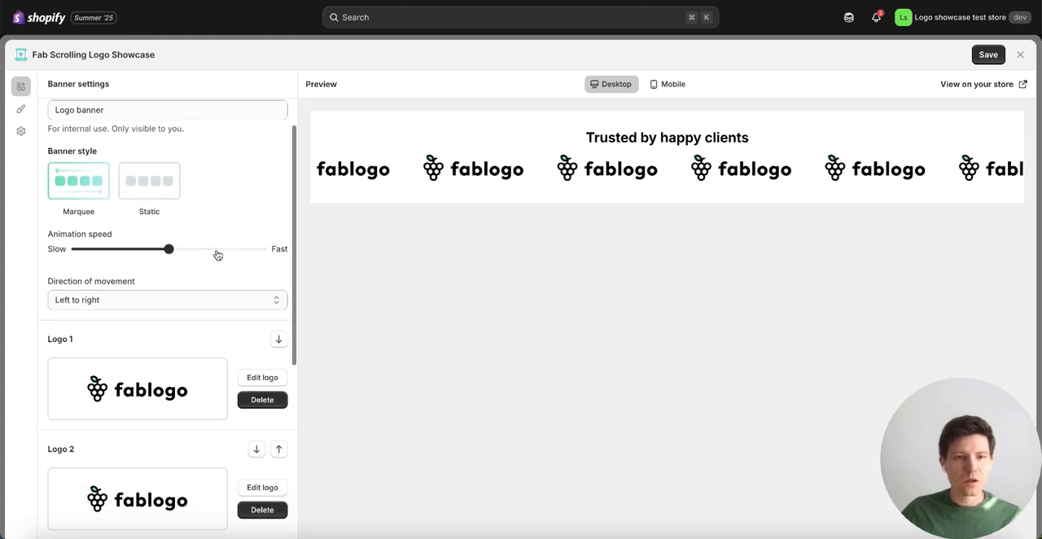
scroll(217, 254, "down", 3)
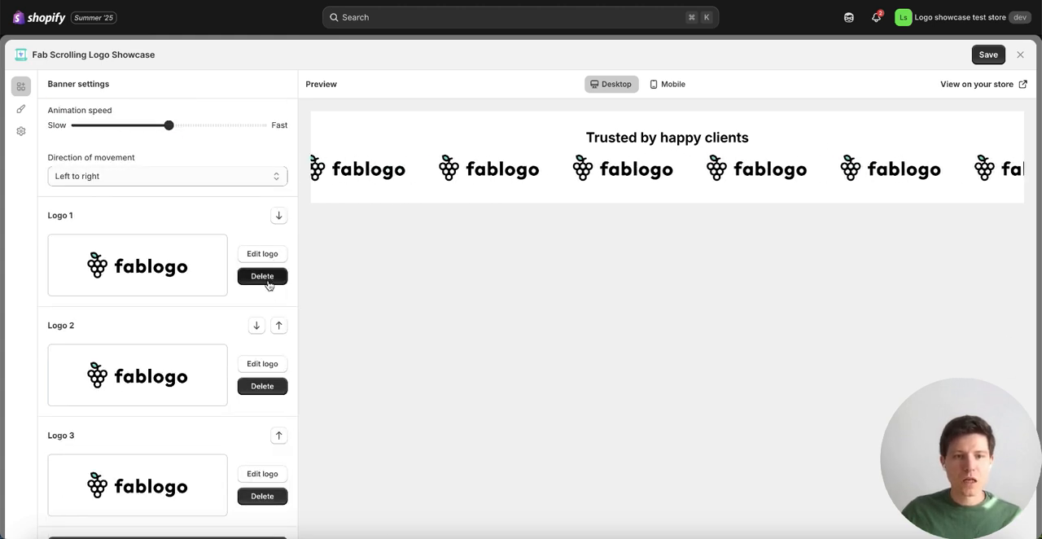
left_click(268, 281)
left_click(266, 279)
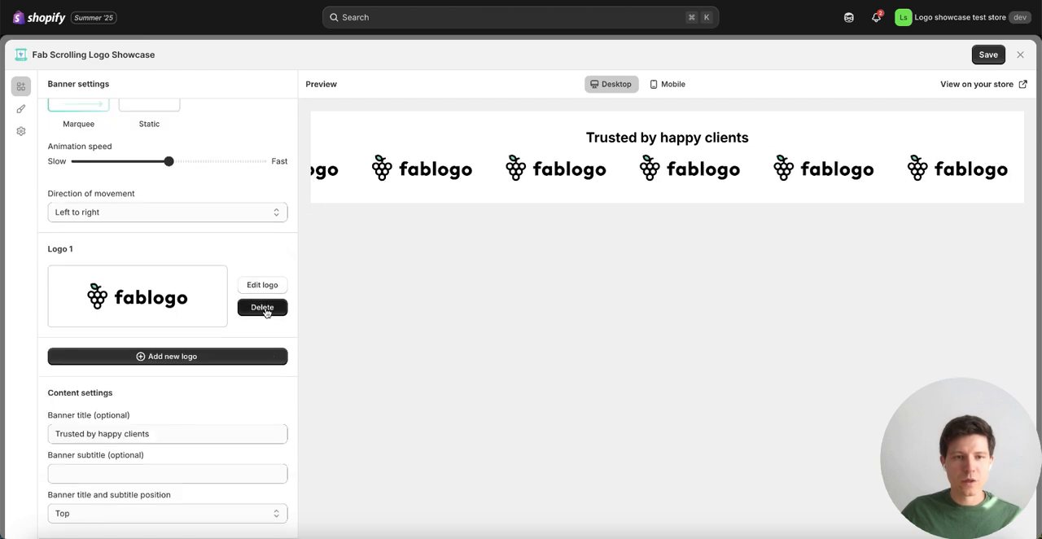
left_click(263, 308)
Step: Add a new logo to the banner by uploading vogue.svg from the "As seen on black" folder, and save it
left_click(167, 356)
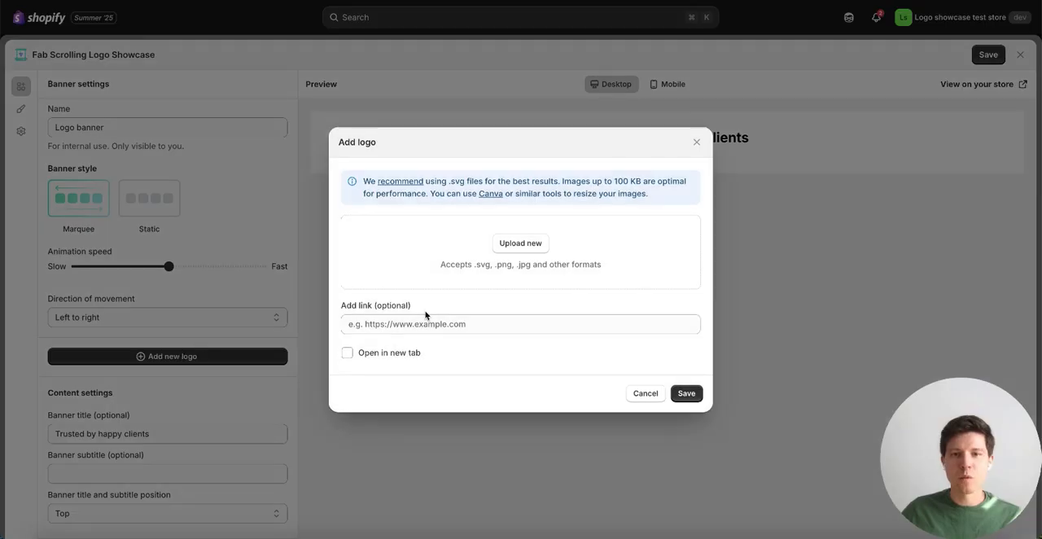
left_click(517, 246)
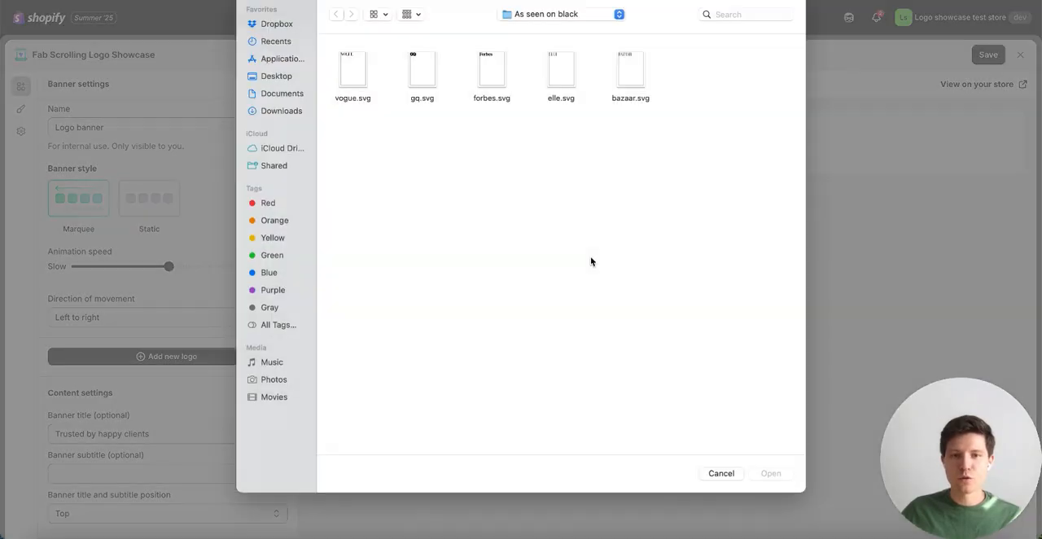
left_click(355, 81)
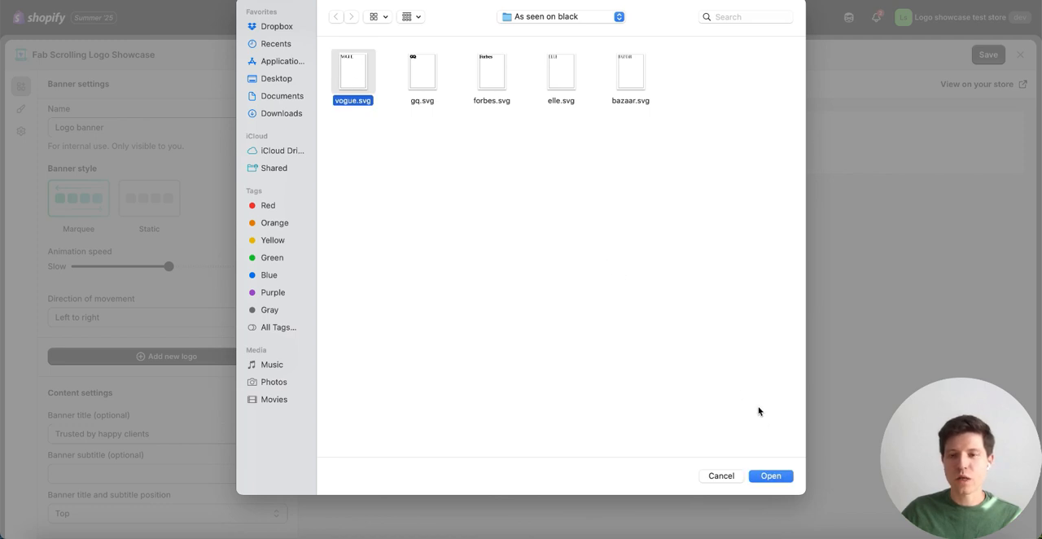
left_click(771, 477)
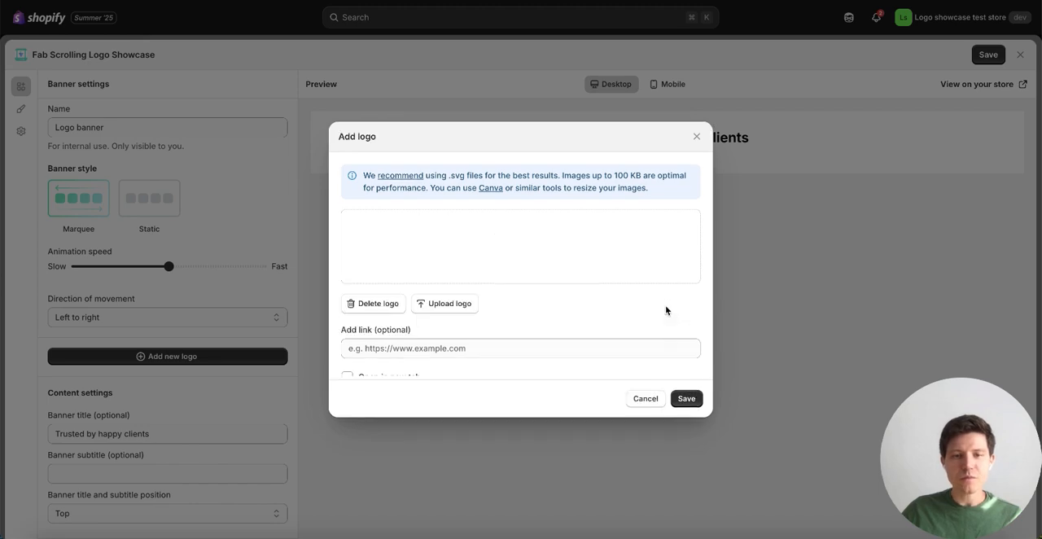
left_click(686, 409)
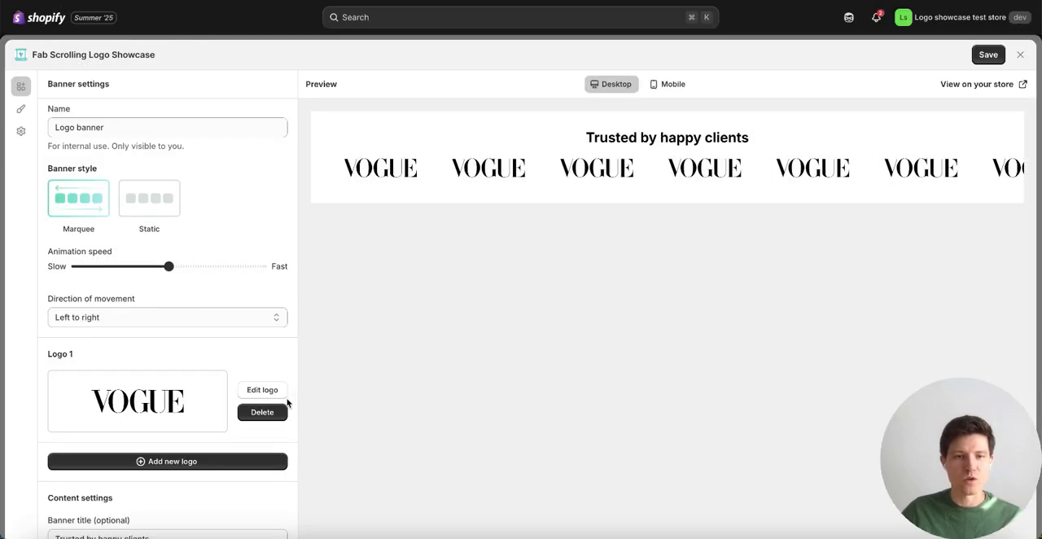
Step: Add gq.svg as the second logo of the banner and save it
scroll(208, 364, "down", 2)
left_click(209, 358)
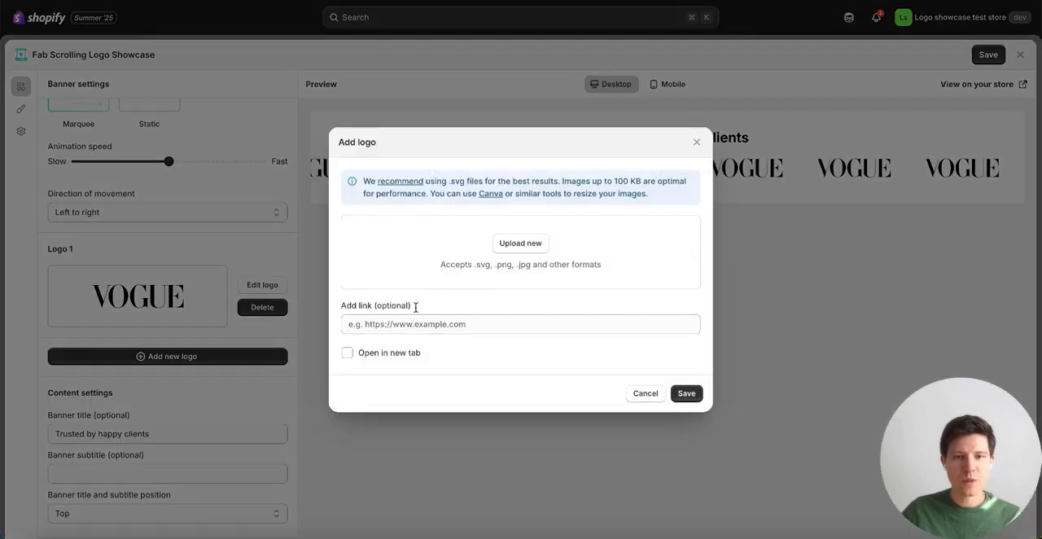
left_click(521, 243)
left_click(422, 74)
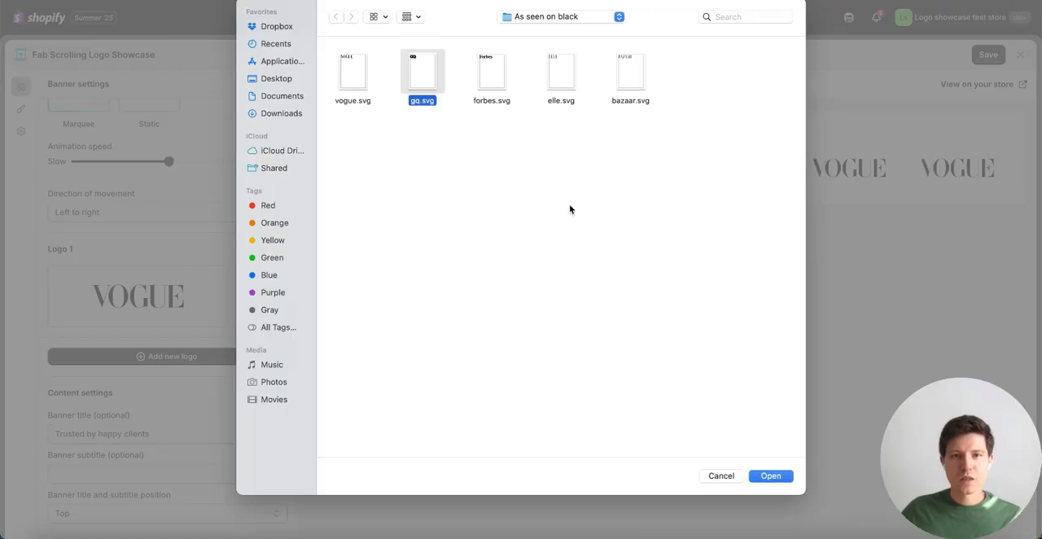
left_click(771, 475)
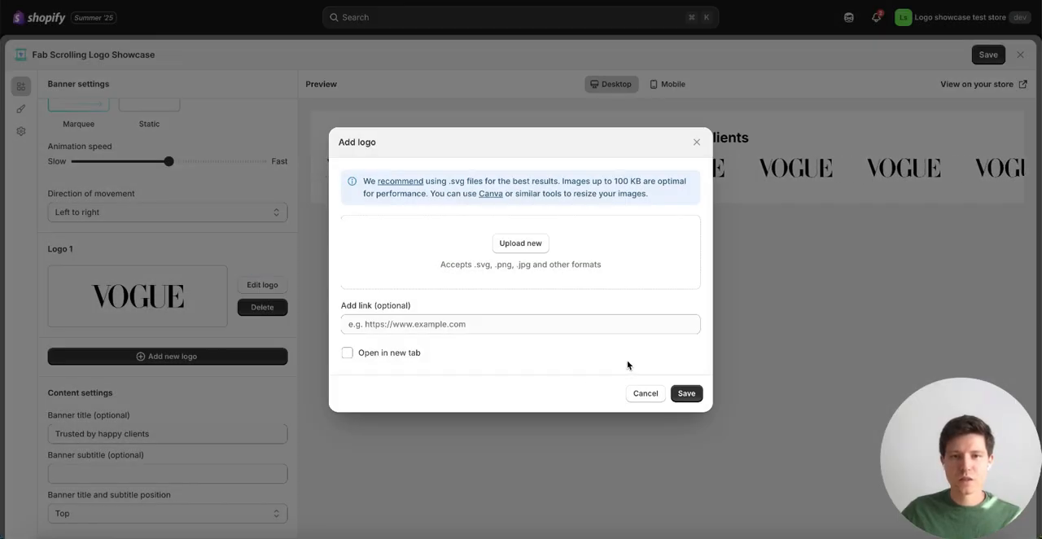
left_click(689, 407)
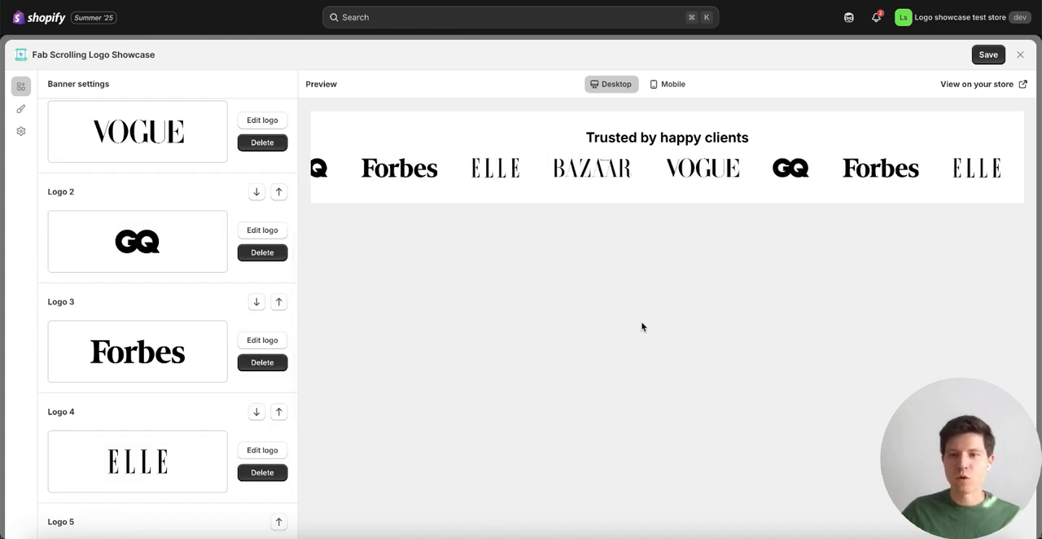
Step: Check the link options of the Forbes logo and close them without changes
left_click(259, 341)
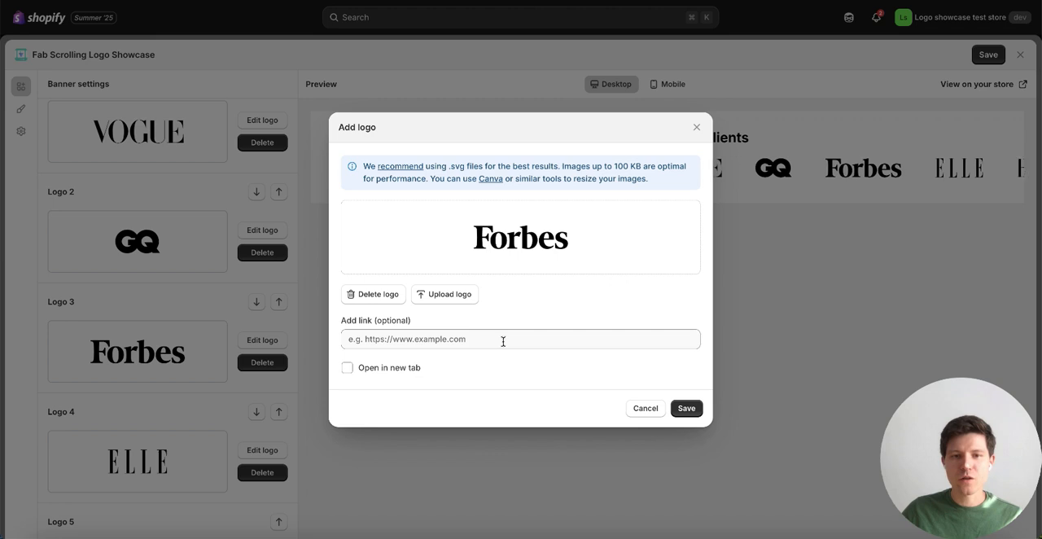
left_click(696, 127)
Step: Change the banner title to "Featured on" and set the title and subtitle position to Left
scroll(228, 373, "down", 1)
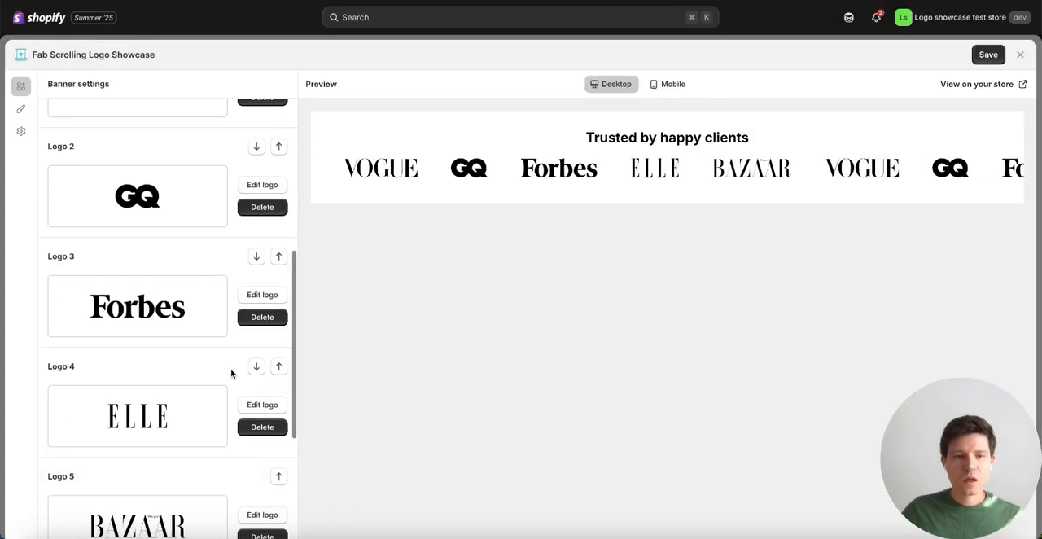
scroll(232, 376, "down", 5)
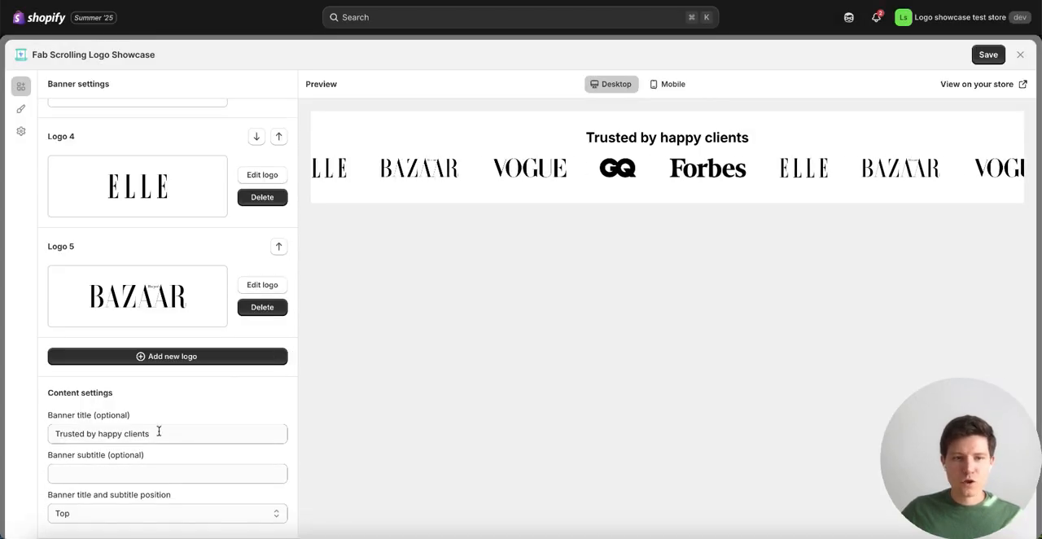
left_click_drag(172, 434, 50, 432)
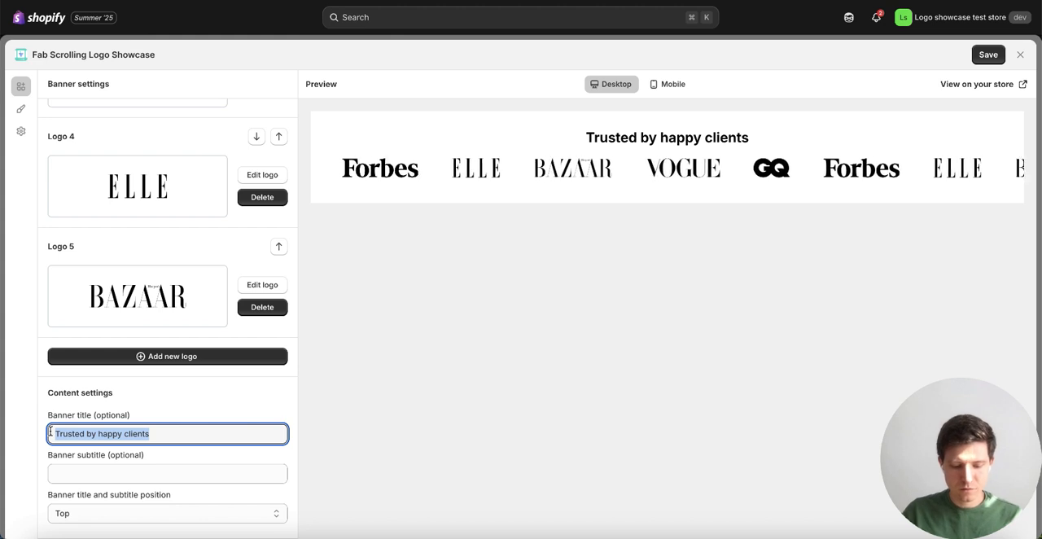
type("Featured ")
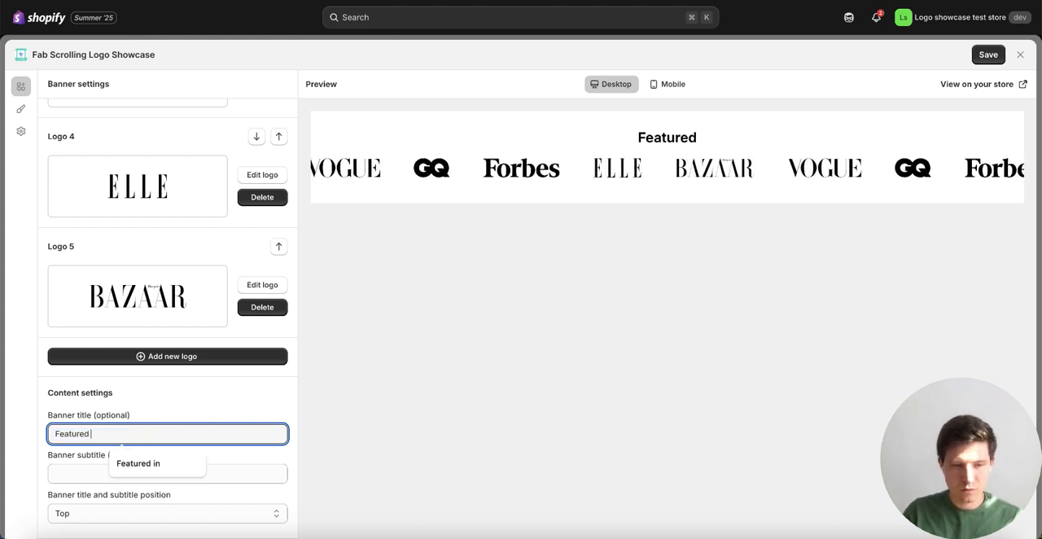
type("on")
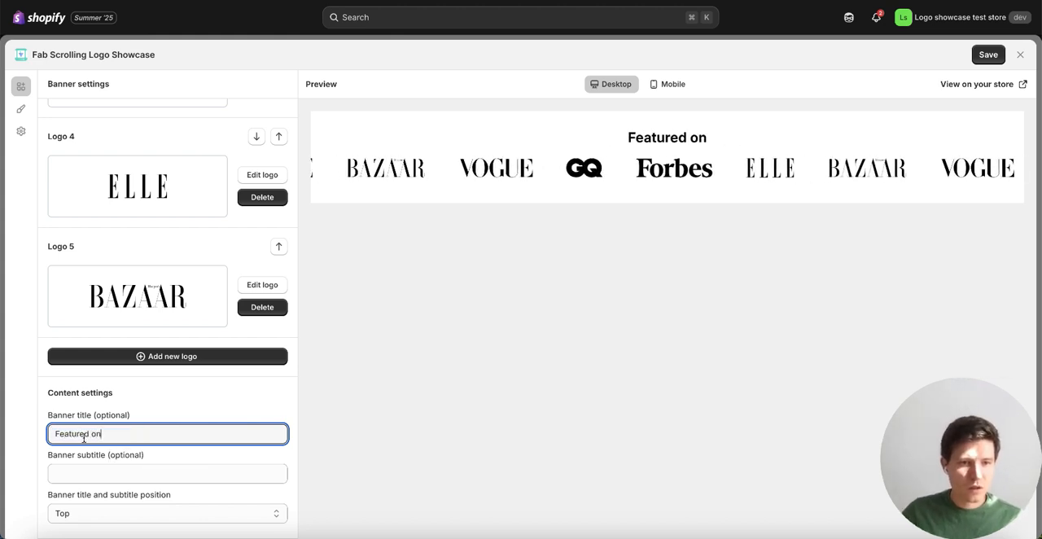
left_click(148, 471)
left_click(209, 457)
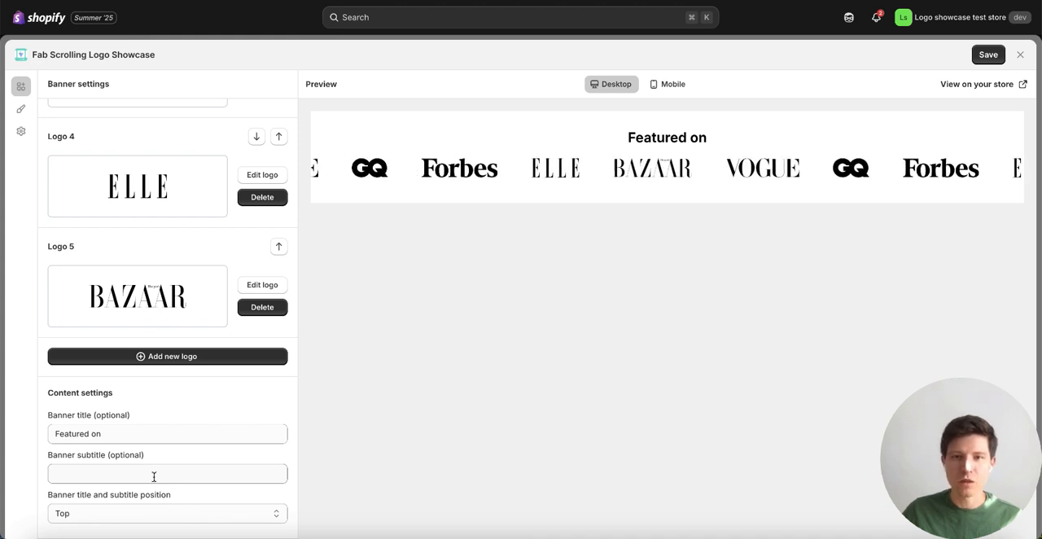
left_click(213, 520)
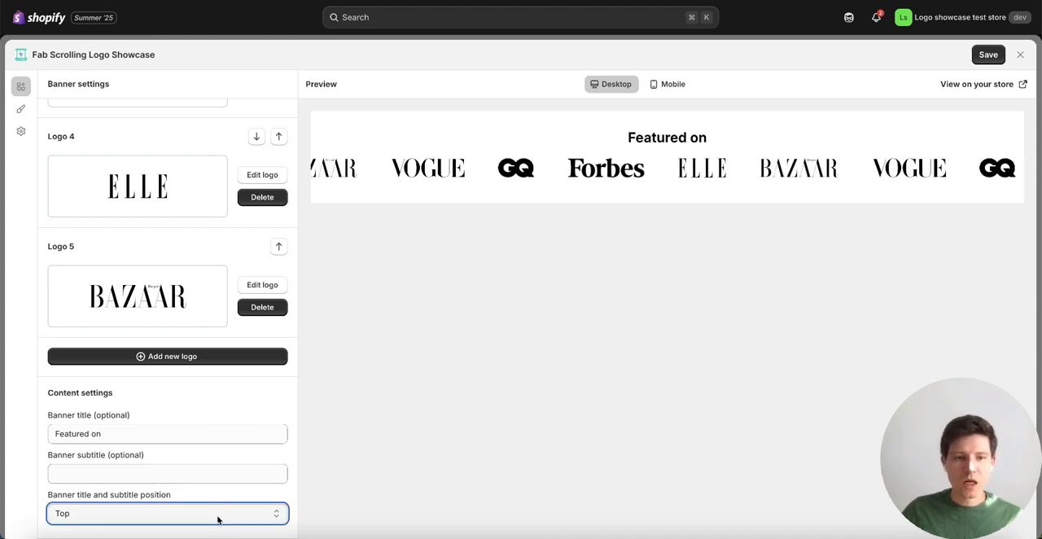
left_click(138, 494)
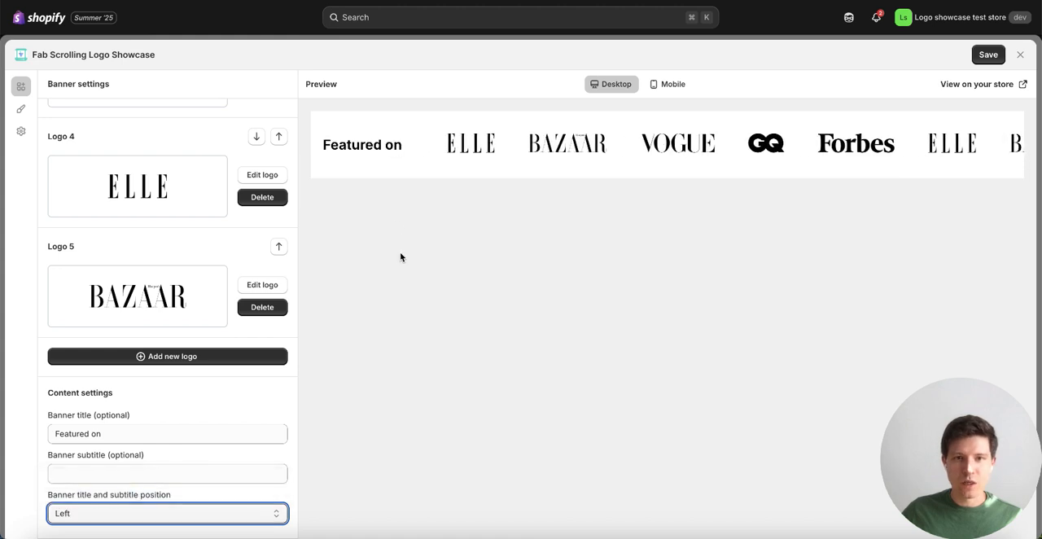
Step: Slow the marquee's animation speed to about a third of its range and set the direction of movement to Right to left
scroll(198, 323, "up", 3)
scroll(199, 323, "up", 6)
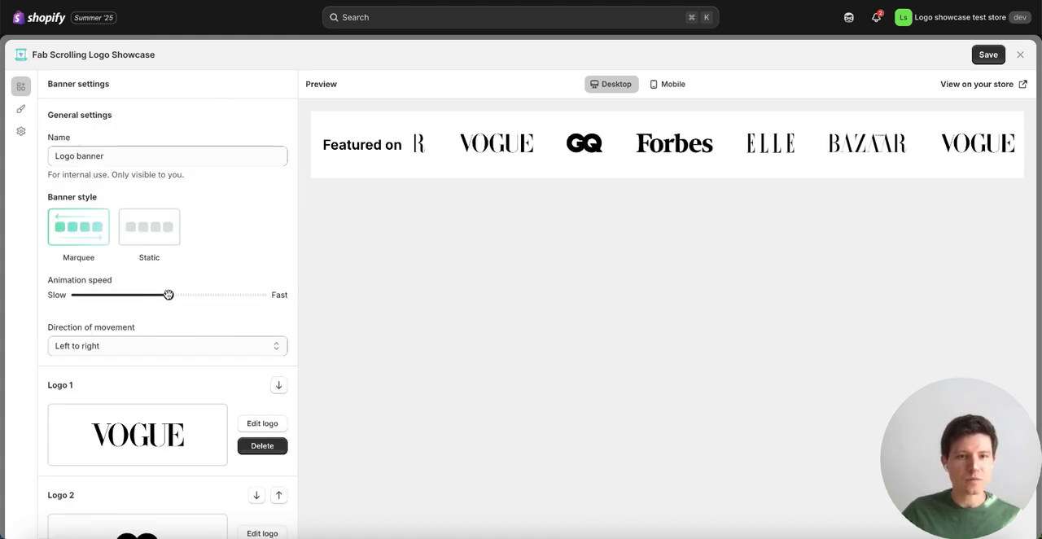
left_click_drag(166, 295, 137, 294)
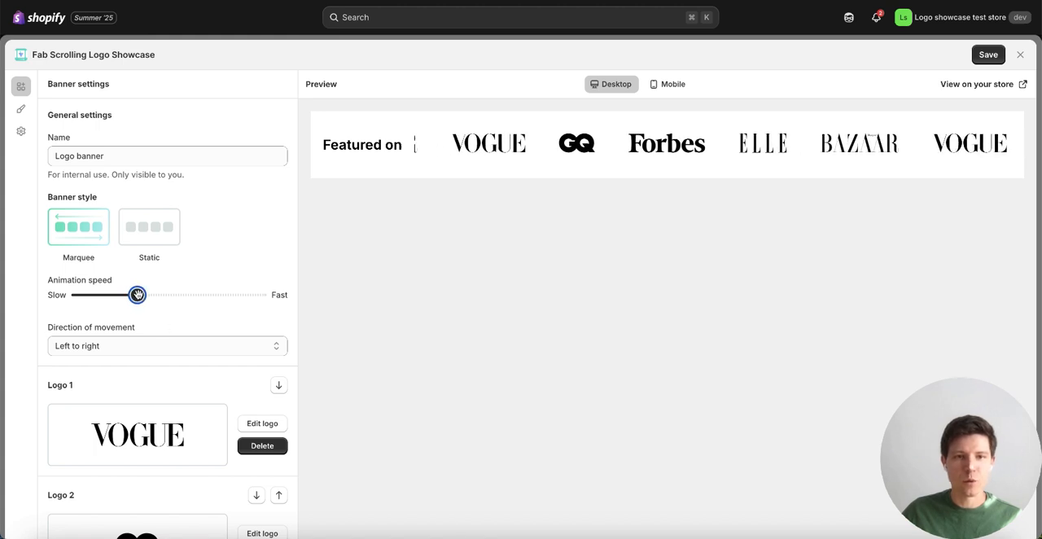
left_click(175, 347)
left_click(165, 362)
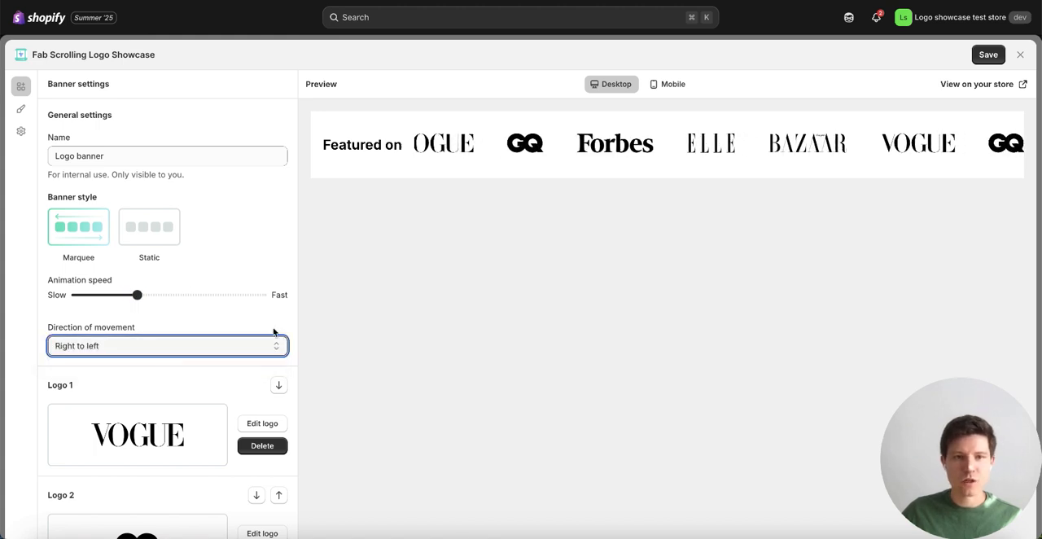
Step: Enable the side gradient effect in the banner's style settings
left_click(20, 109)
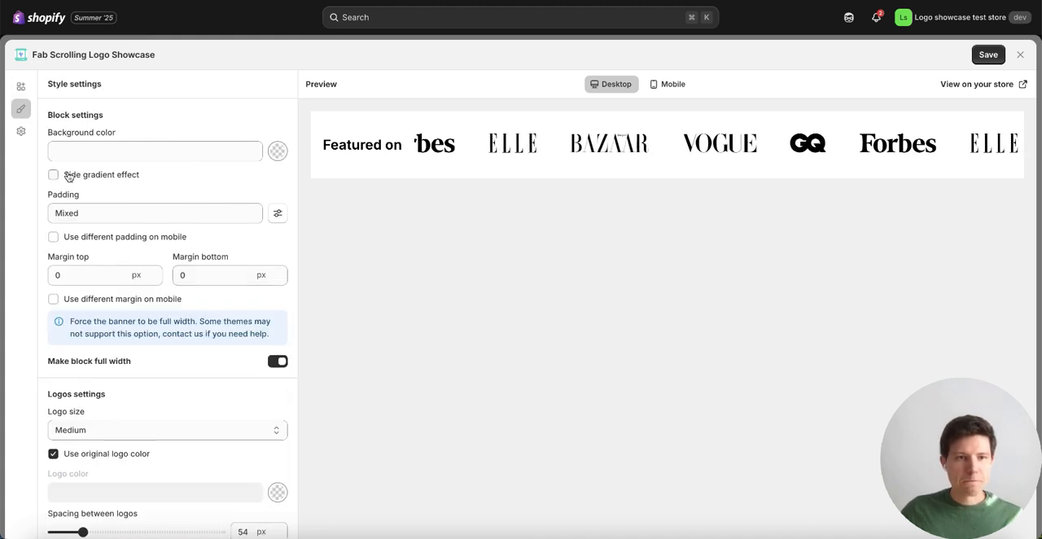
left_click(53, 175)
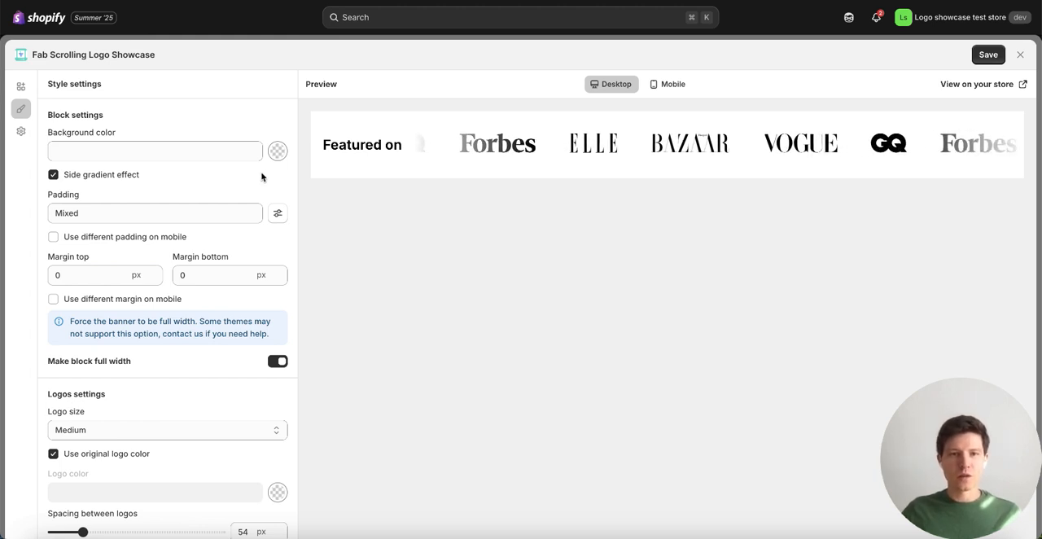
Step: Check the background color picker without choosing a color, and try the Large logo size before restoring Medium
left_click(277, 155)
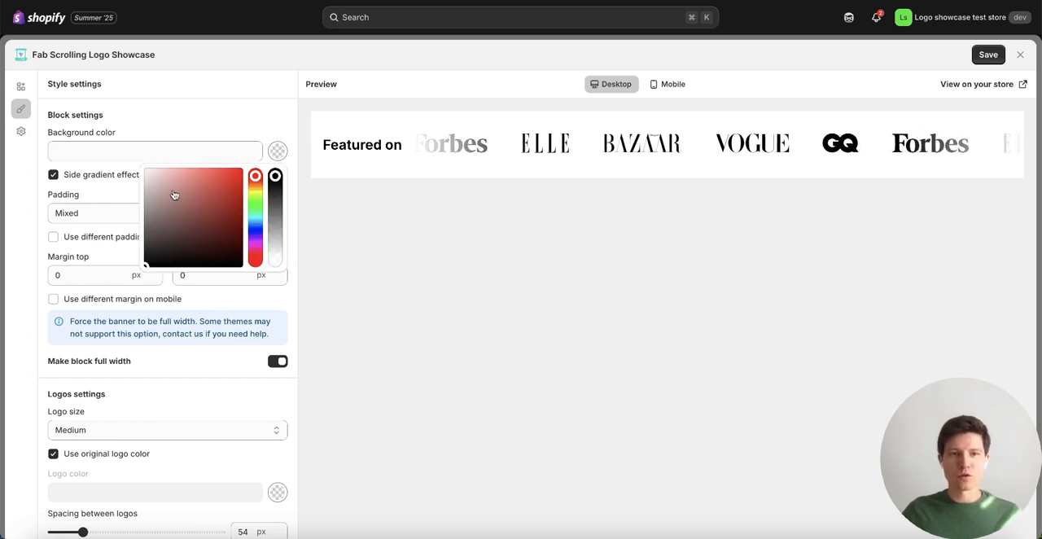
left_click(239, 124)
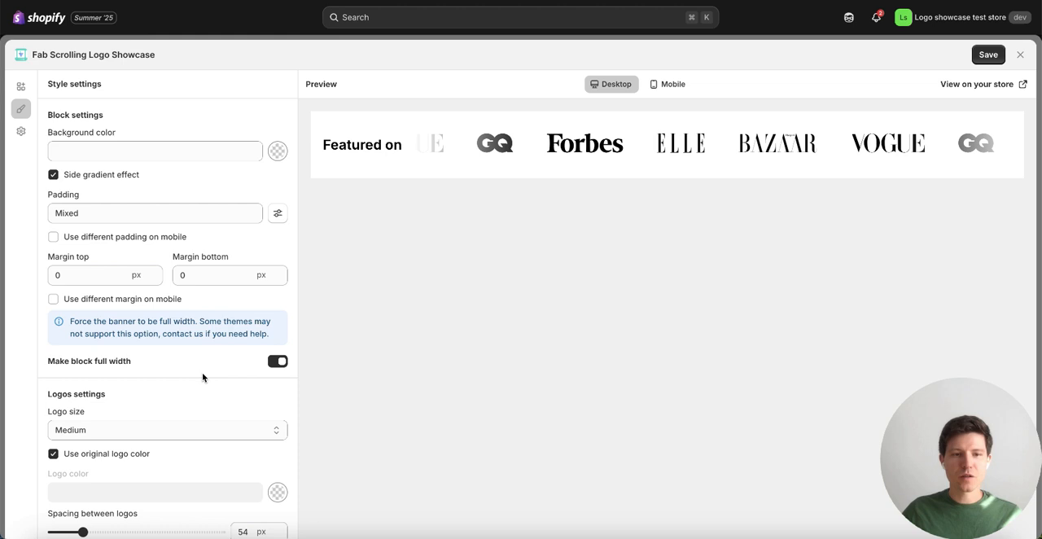
left_click(190, 430)
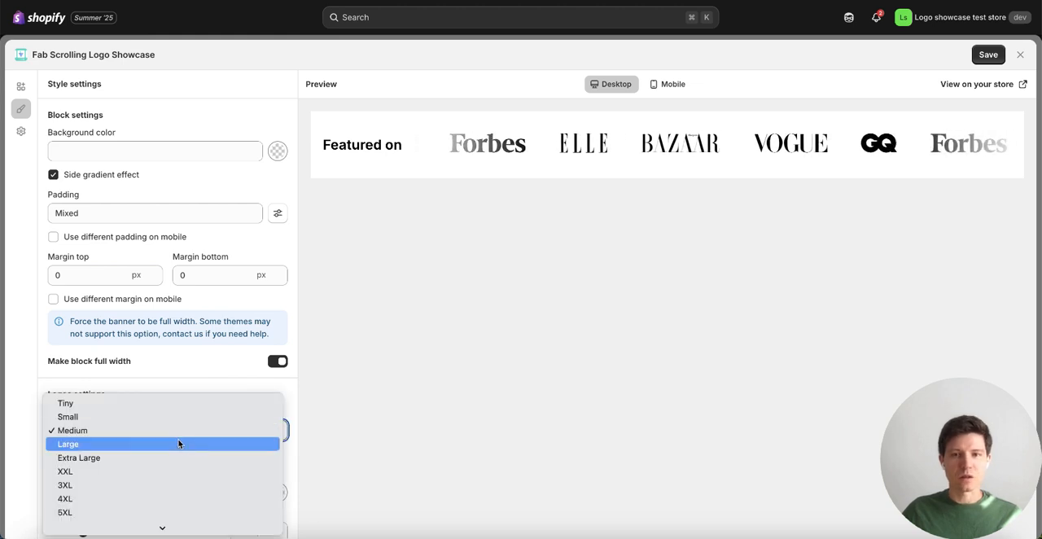
left_click(179, 444)
left_click(173, 435)
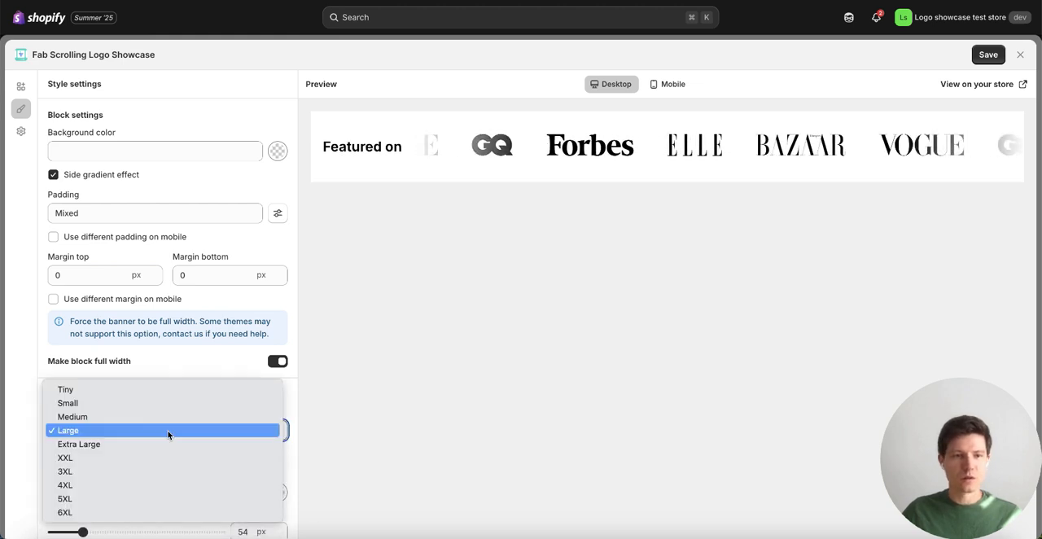
left_click(155, 417)
left_click(213, 366)
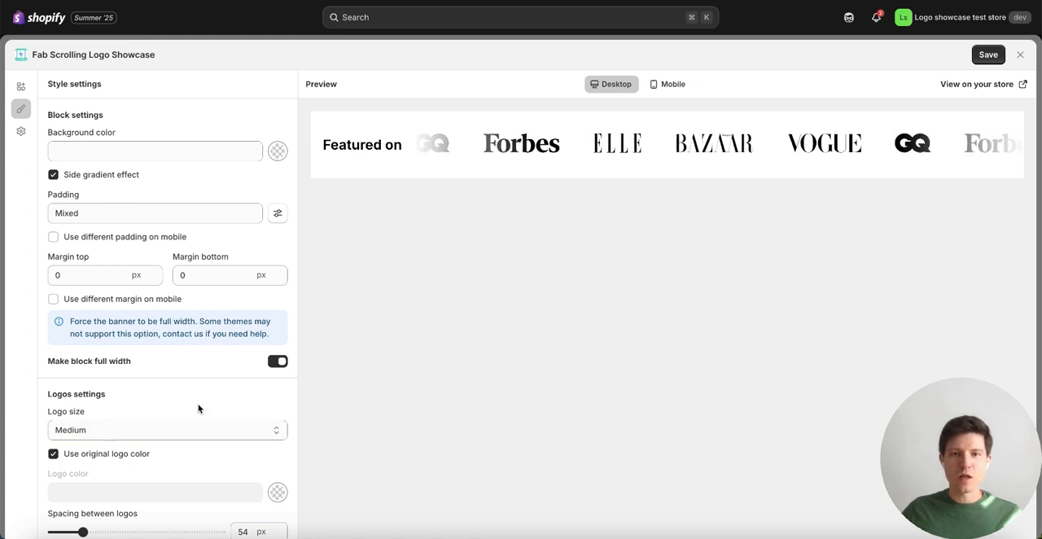
Step: Set the spacing between logos to 70 px and review the remaining style settings
scroll(198, 408, "down", 3)
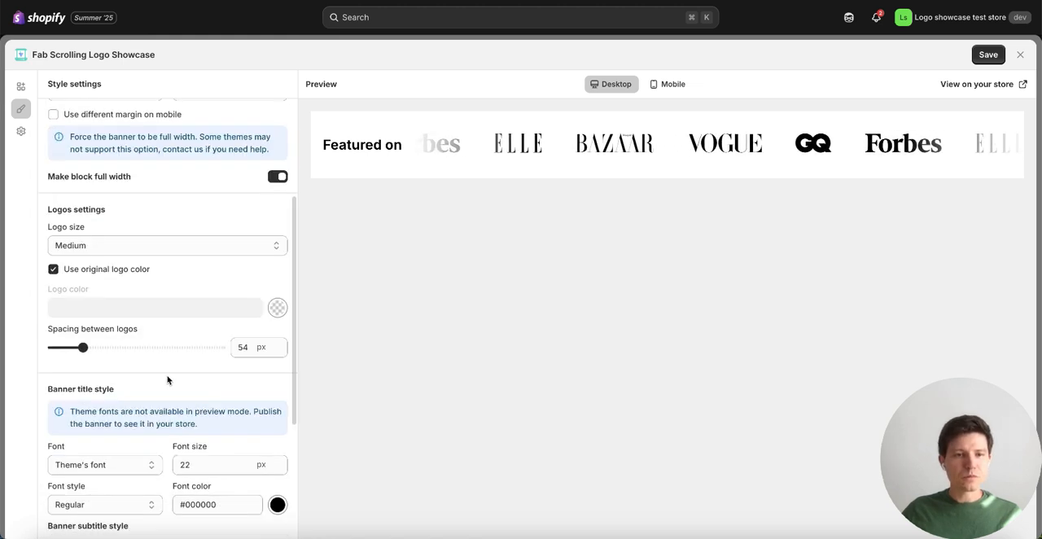
left_click_drag(89, 349, 91, 348)
scroll(242, 405, "down", 3)
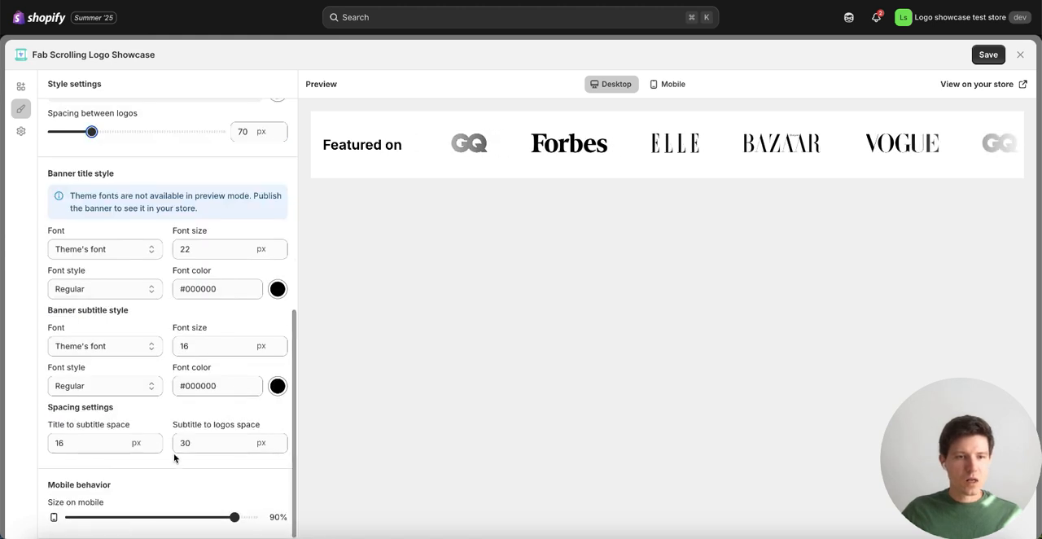
scroll(186, 388, "up", 1)
scroll(186, 388, "up", 5)
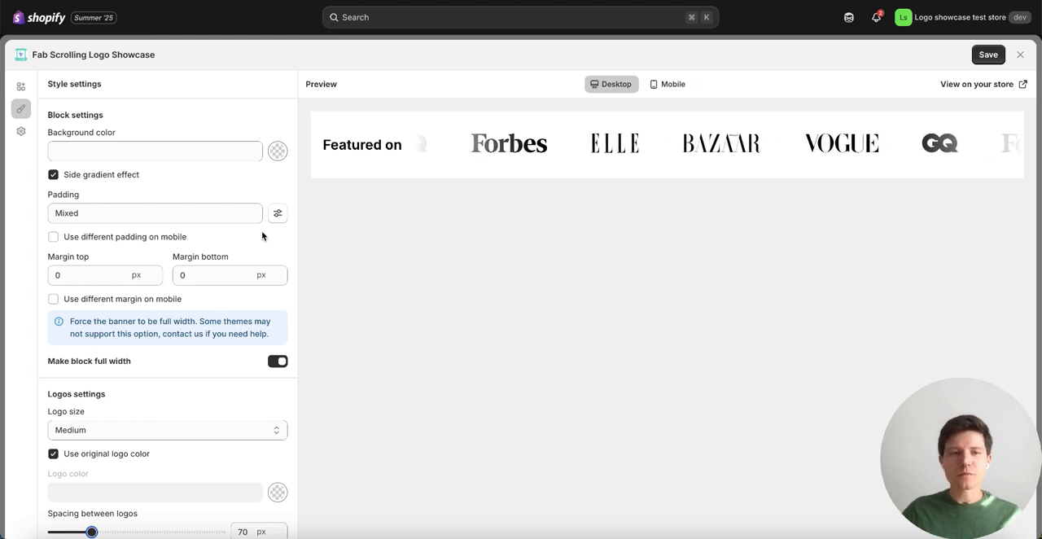
Step: Save the banner from its placement settings and copy its Banner ID for the app block
left_click(22, 132)
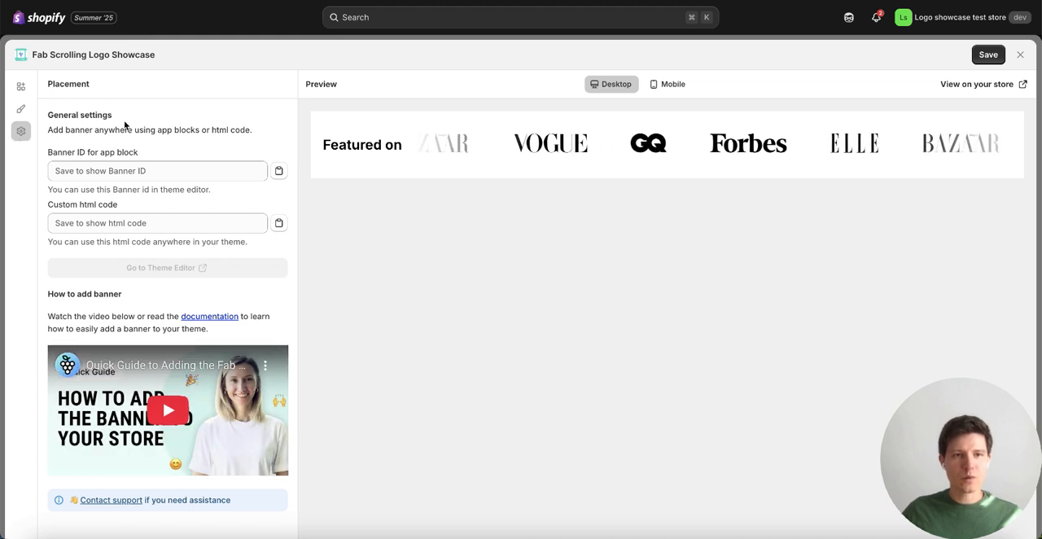
left_click(989, 57)
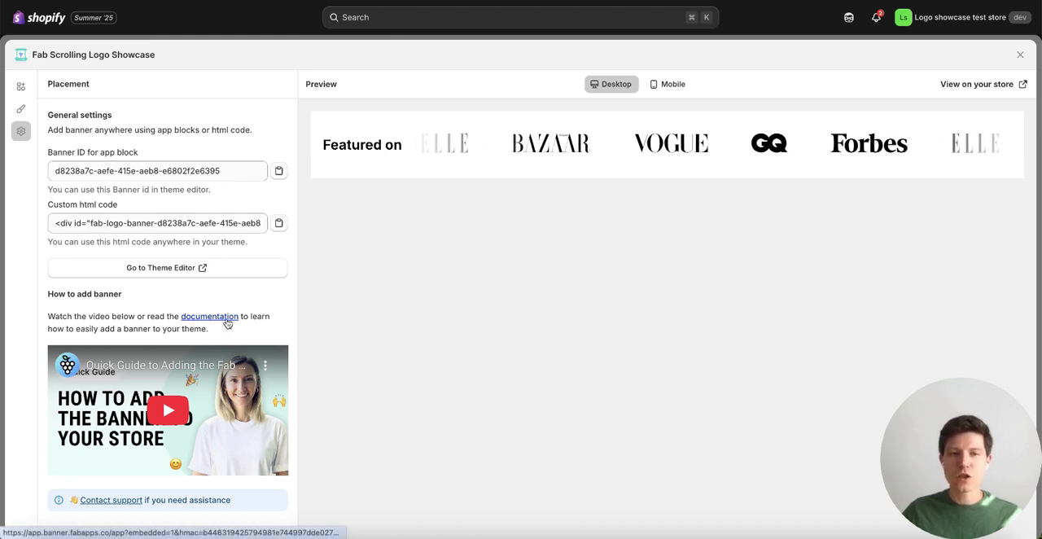
left_click(279, 176)
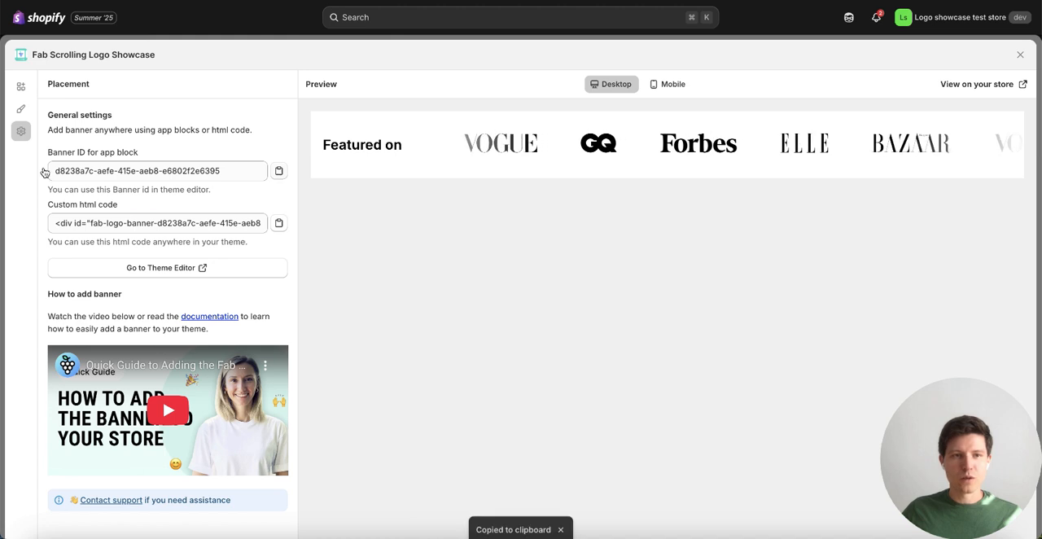
Step: Add the banner to the home page through the theme editor and paste the copied Banner ID into the Fab Logo Banner block
left_click(160, 274)
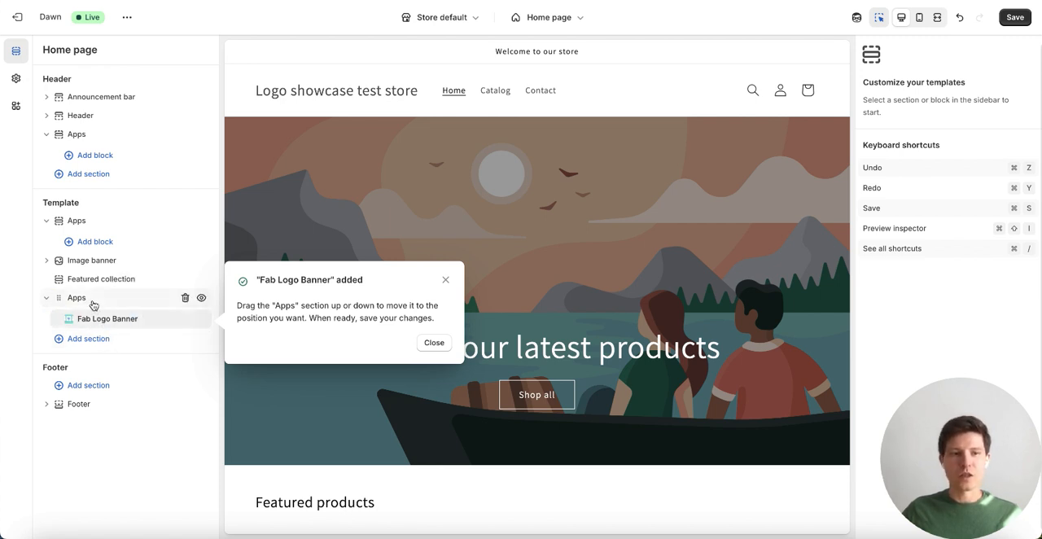
left_click(130, 324)
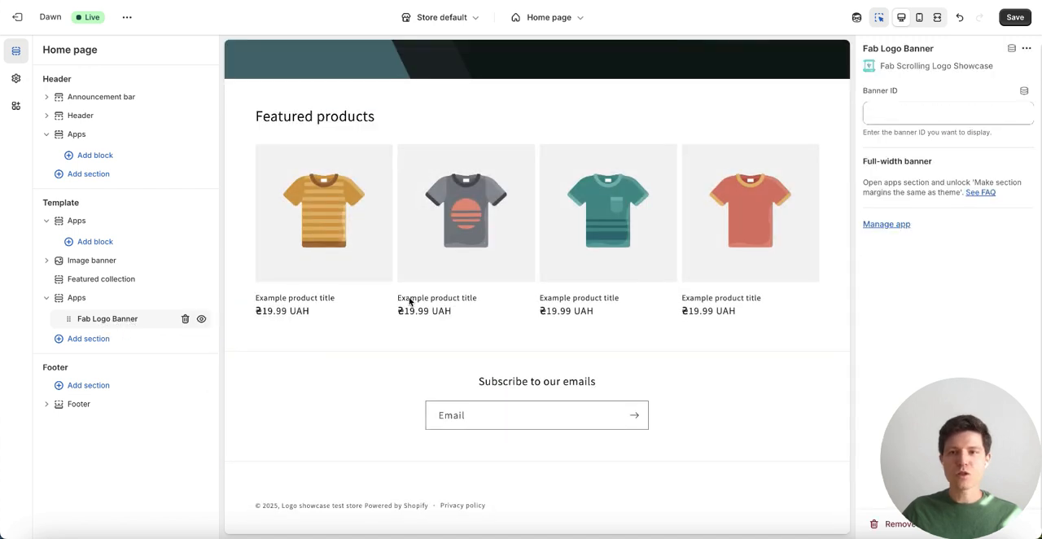
left_click(955, 113)
key("ctrl+v")
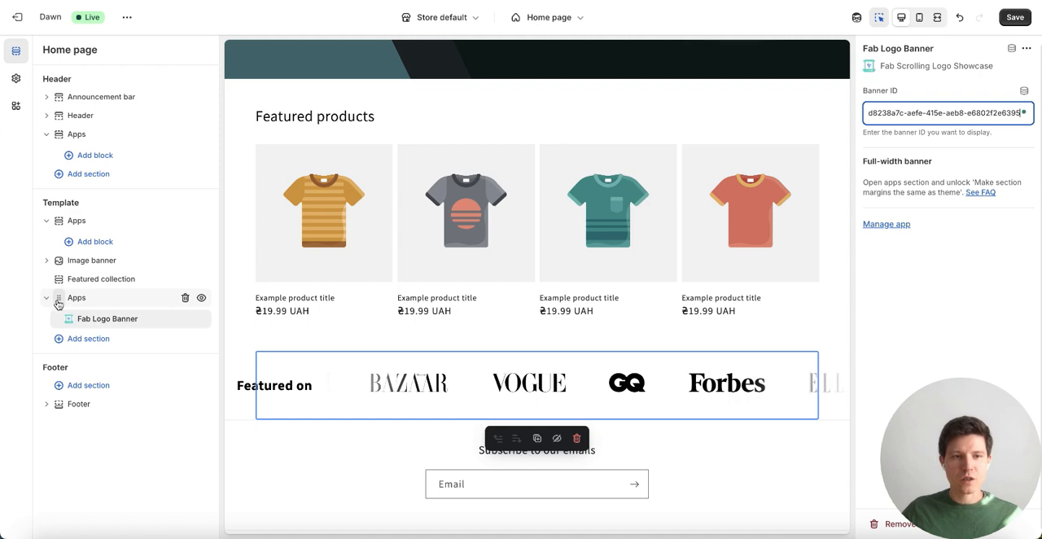
Step: Move the Apps section with the Fab Logo Banner between Image banner and Featured collection, and save the theme changes
left_click_drag(58, 300, 52, 277)
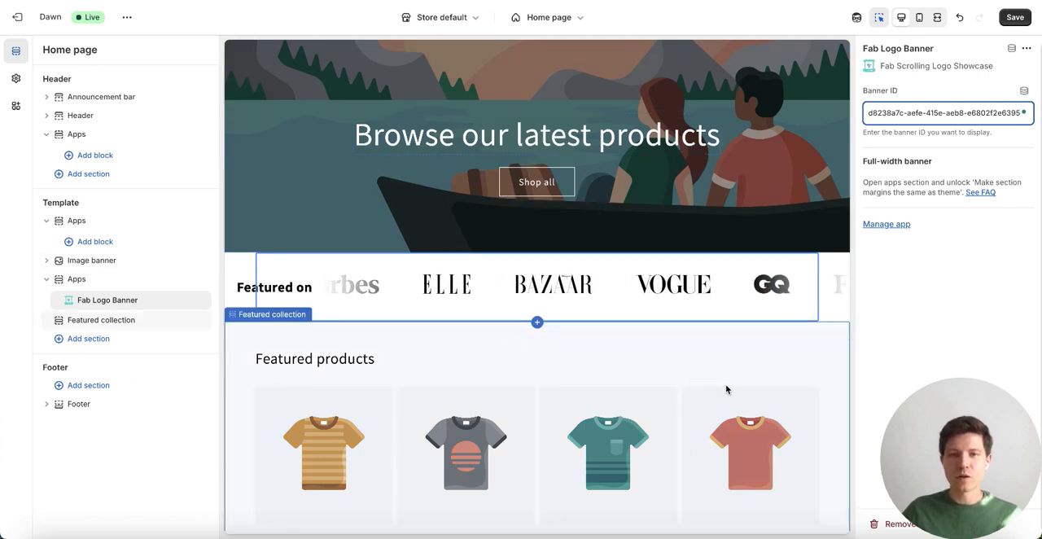
left_click(581, 19)
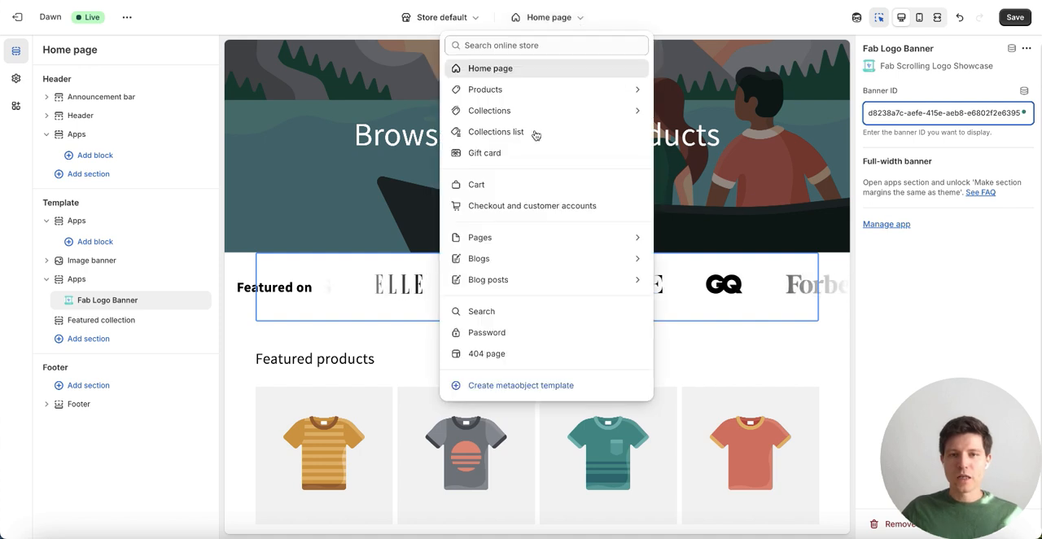
left_click(581, 20)
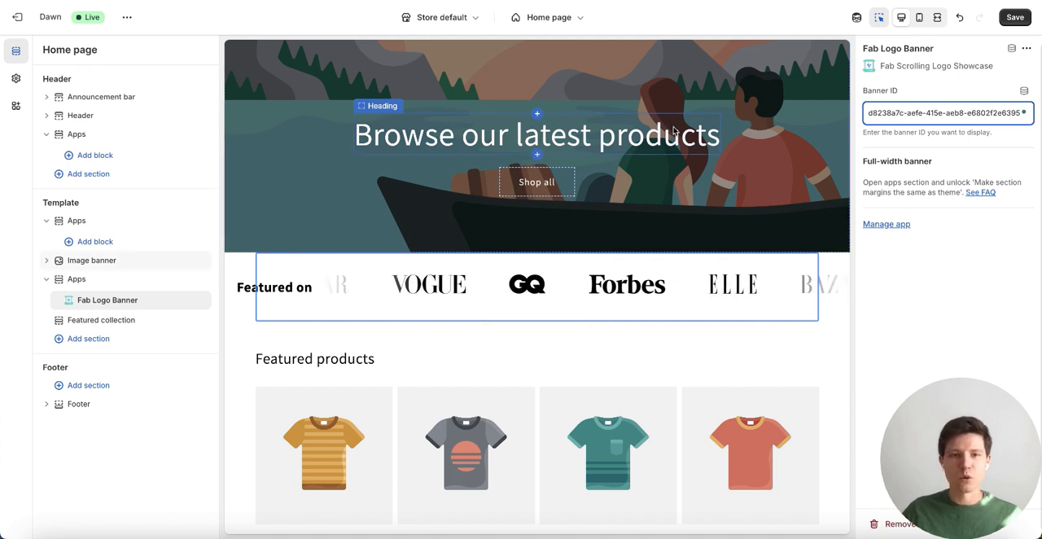
left_click(1018, 17)
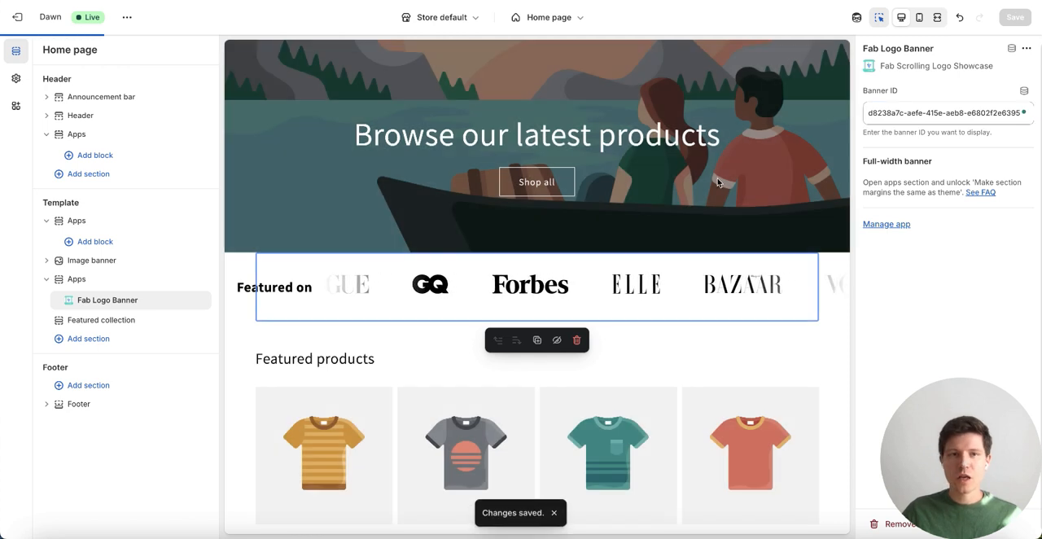